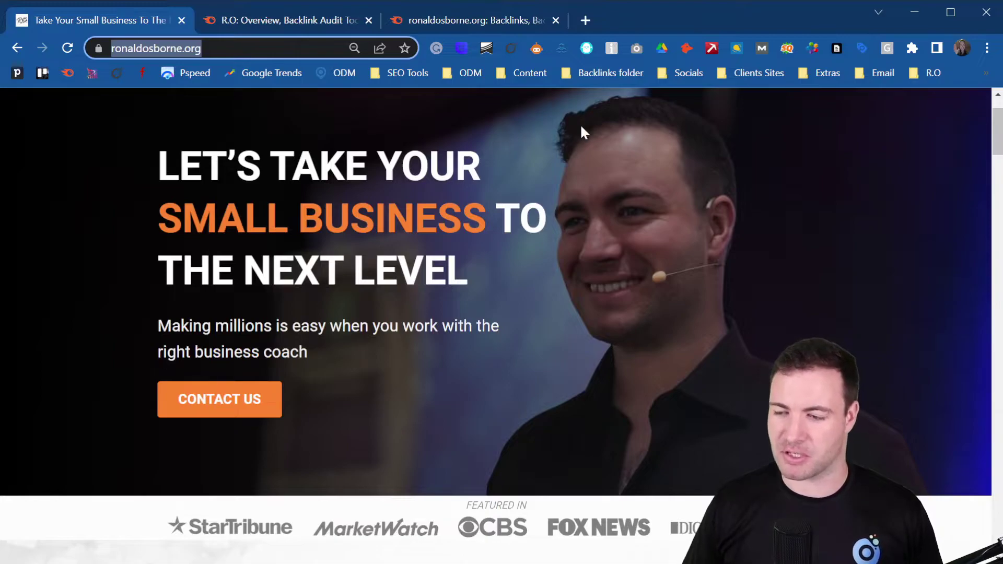
Search Google for 'small business coach adelaide' and locate ronaldosborne.org's coaching page at result 7
left_click(586, 19)
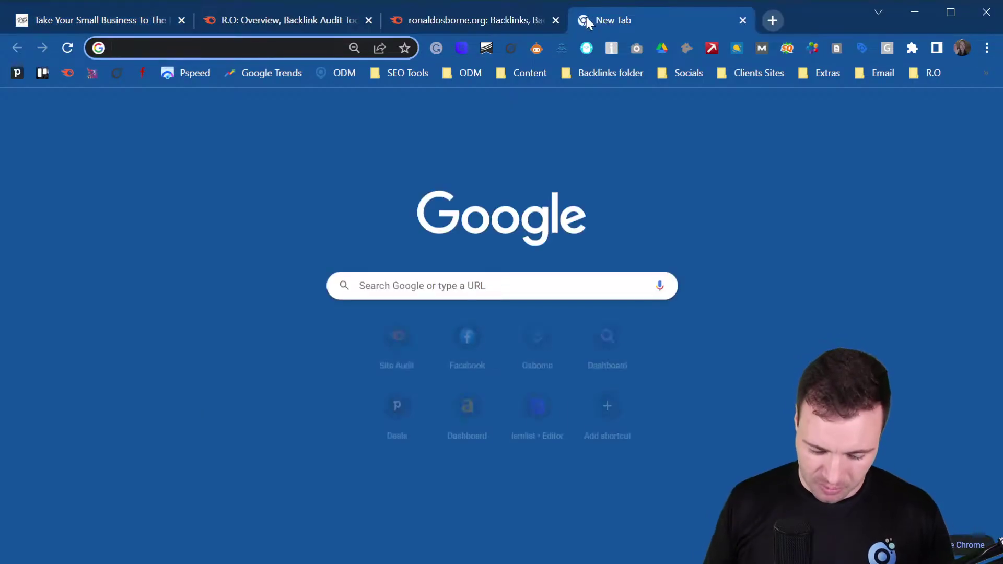
type("small bu")
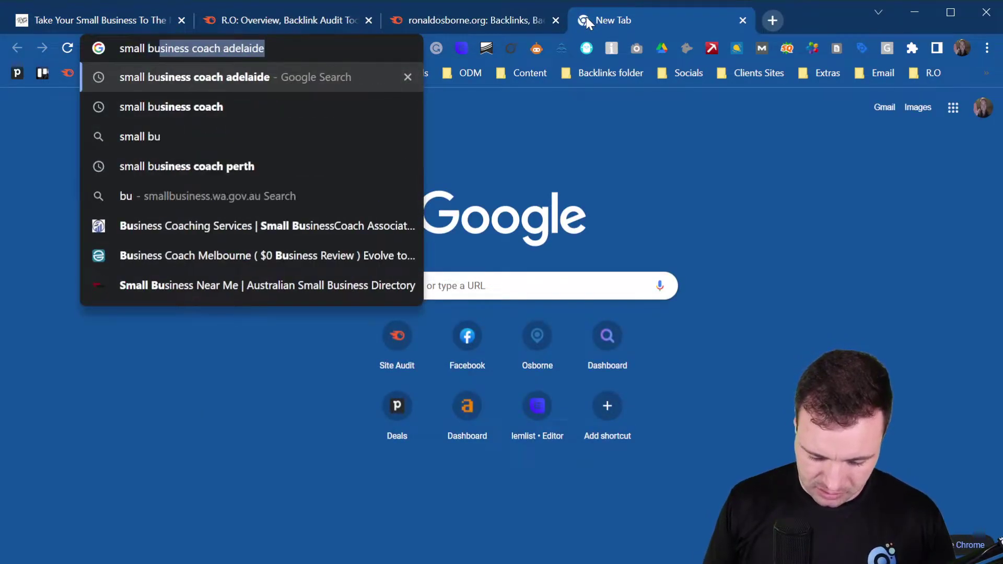
type("siness")
key("Return")
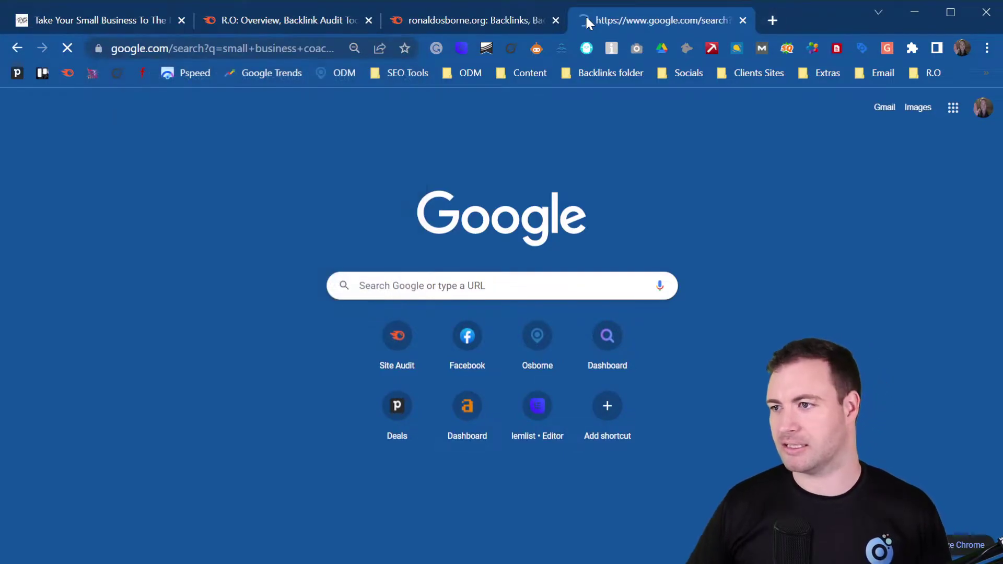
scroll(413, 220, "down", 5)
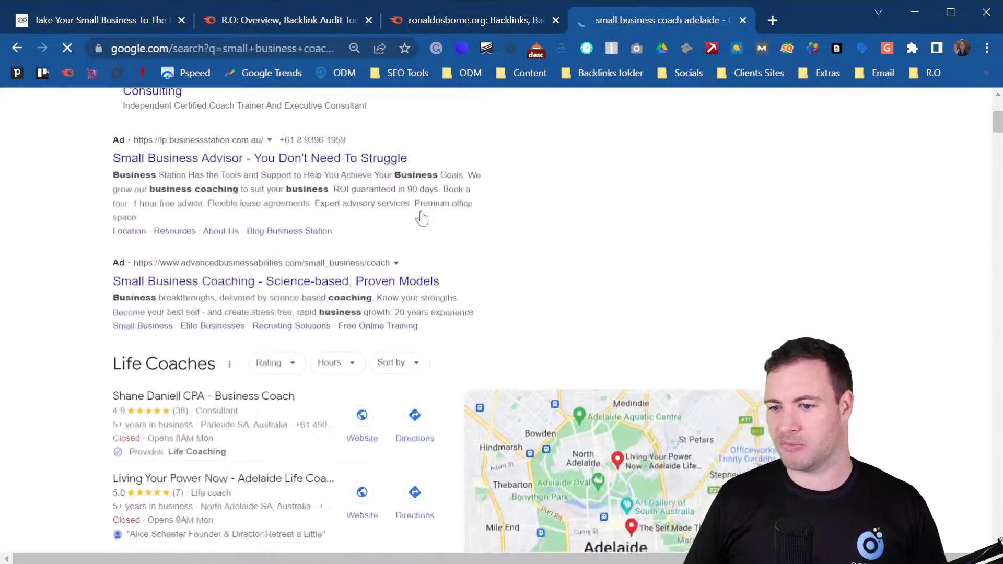
scroll(384, 243, "down", 13)
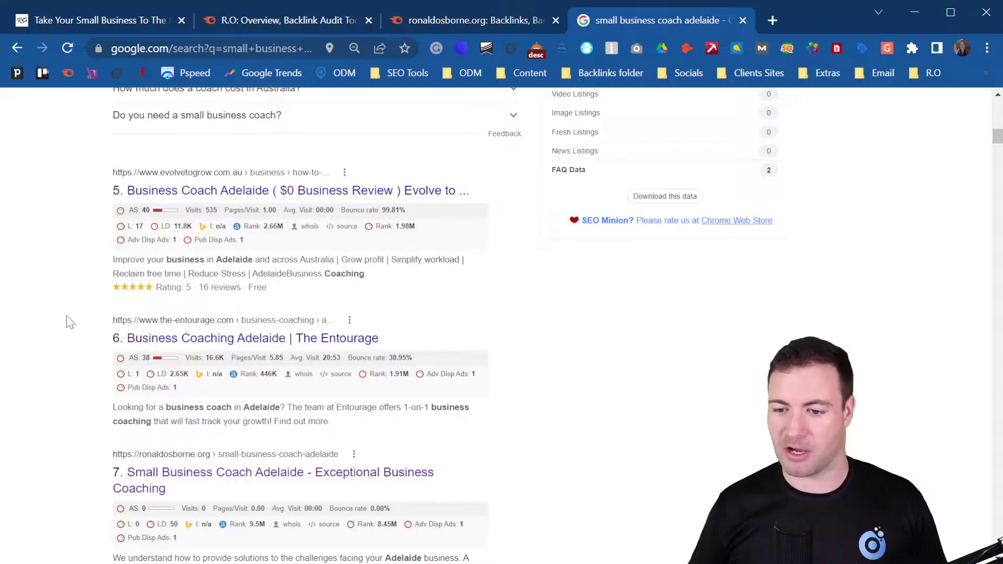
scroll(190, 355, "down", 15)
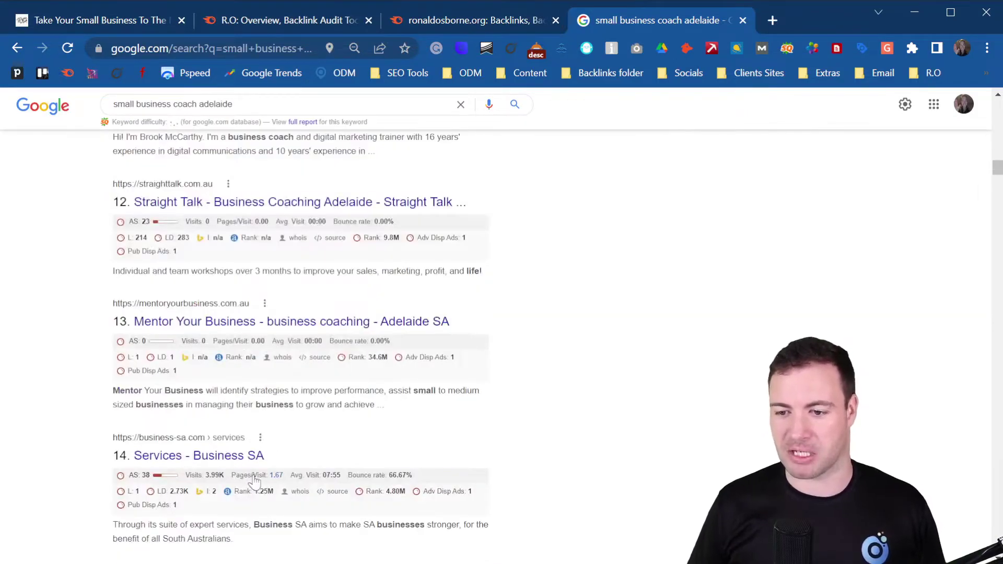
scroll(180, 288, "up", 12)
scroll(301, 366, "up", 6)
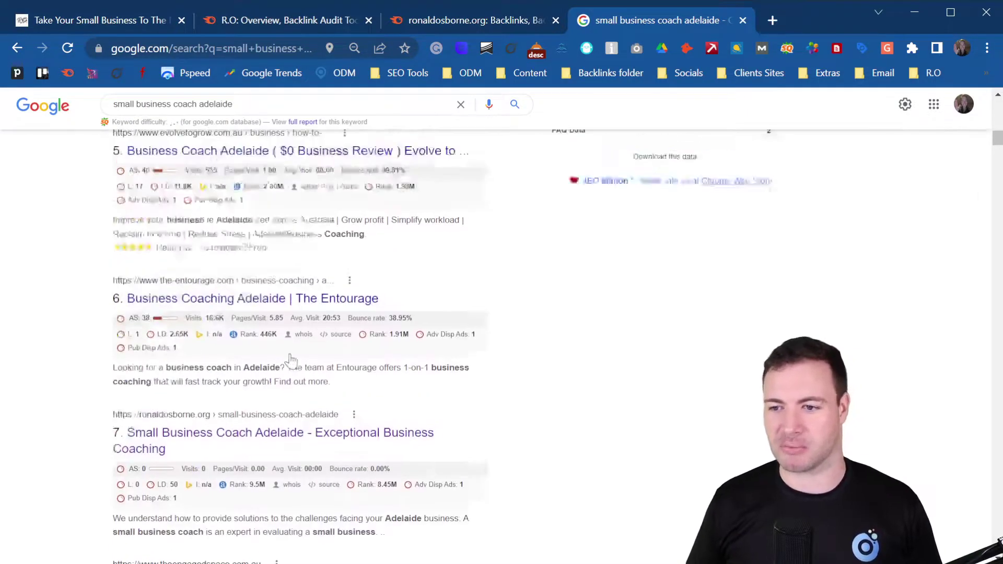
scroll(67, 309, "down", 6)
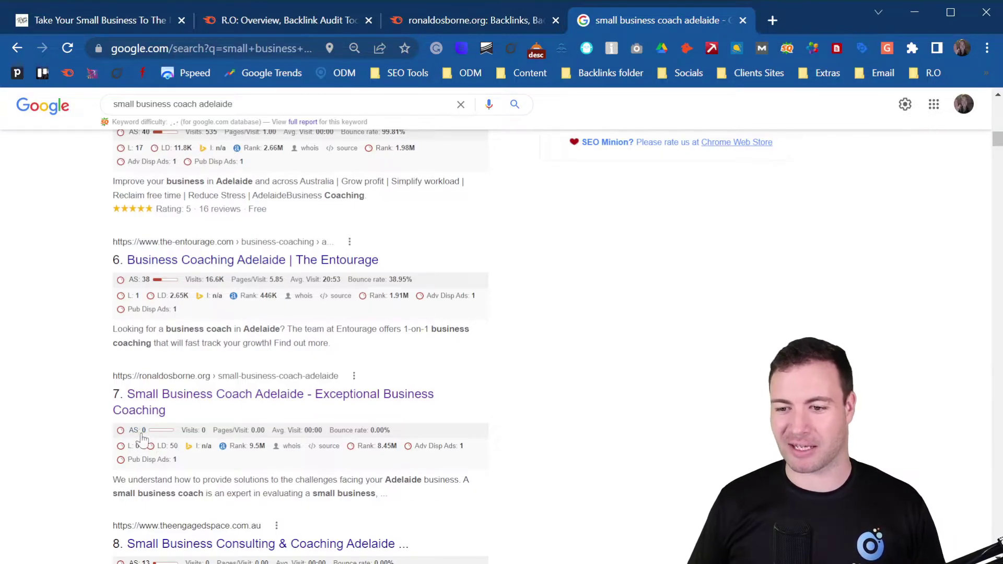
scroll(86, 358, "up", 3)
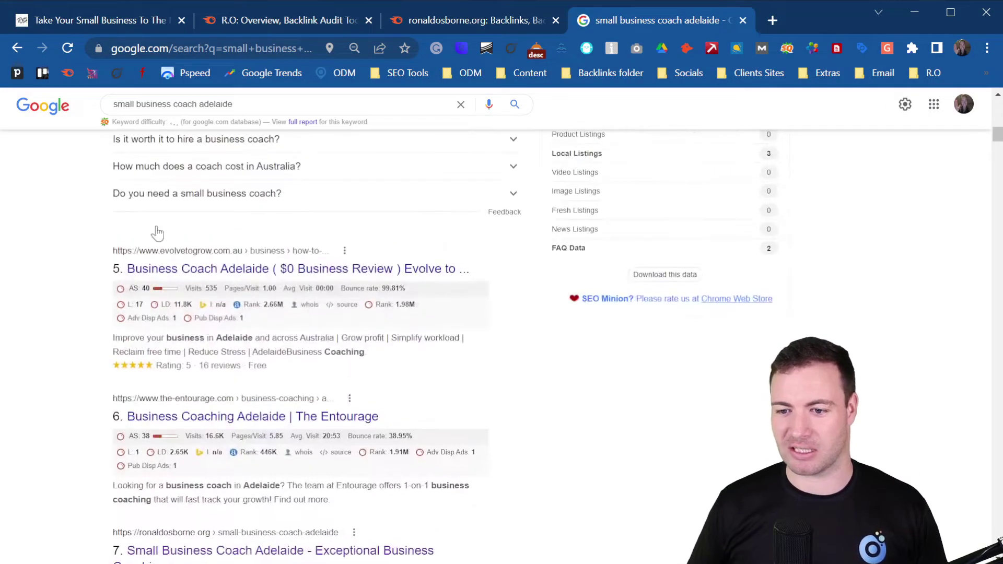
scroll(148, 359, "down", 6)
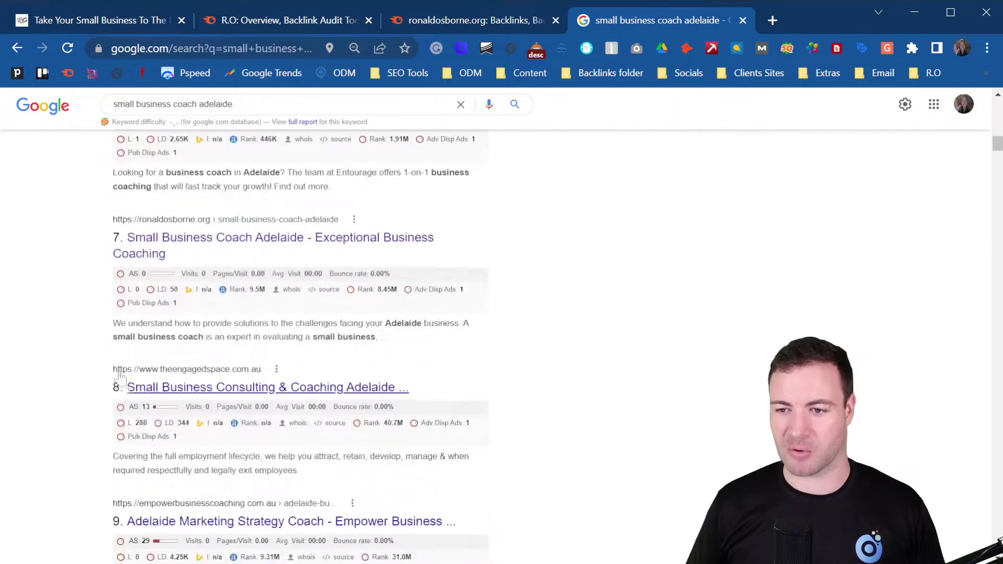
Open the R.O Backlink Audit overview and review its 18 domains: 3 toxic, 4 potentially toxic, 11 non-toxic
left_click(455, 21)
left_click(282, 15)
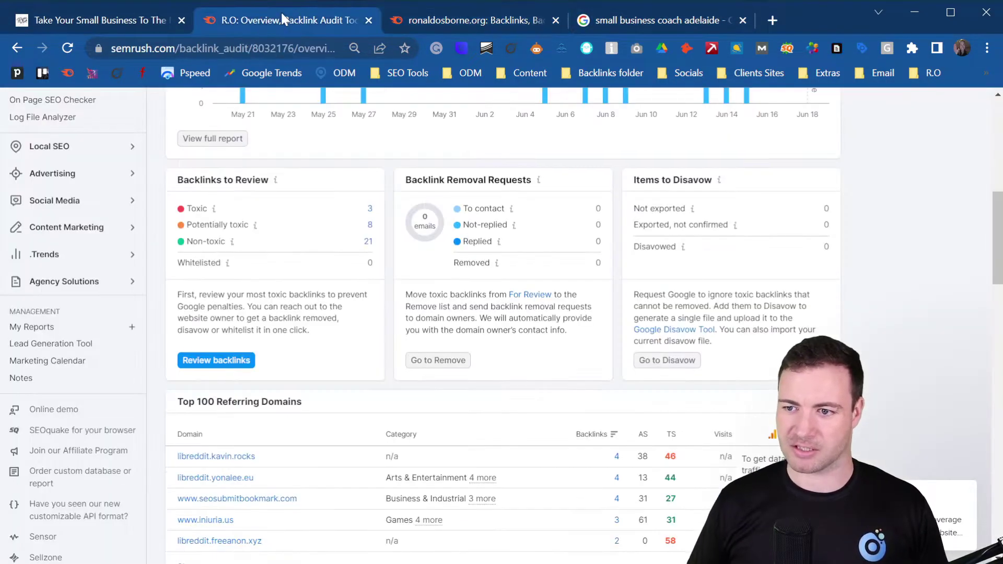
scroll(379, 170, "up", 6)
scroll(379, 170, "up", 3)
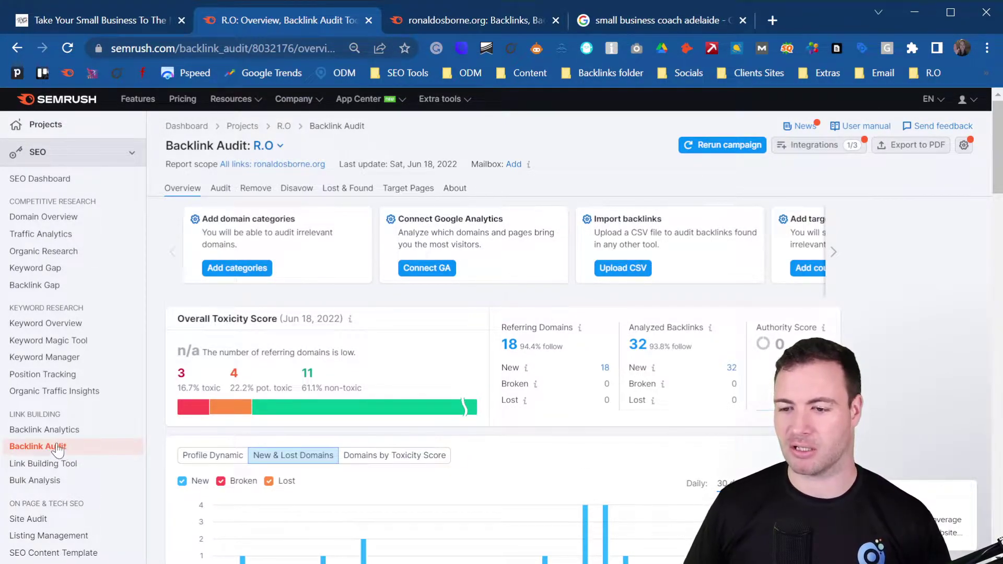
scroll(263, 319, "down", 2)
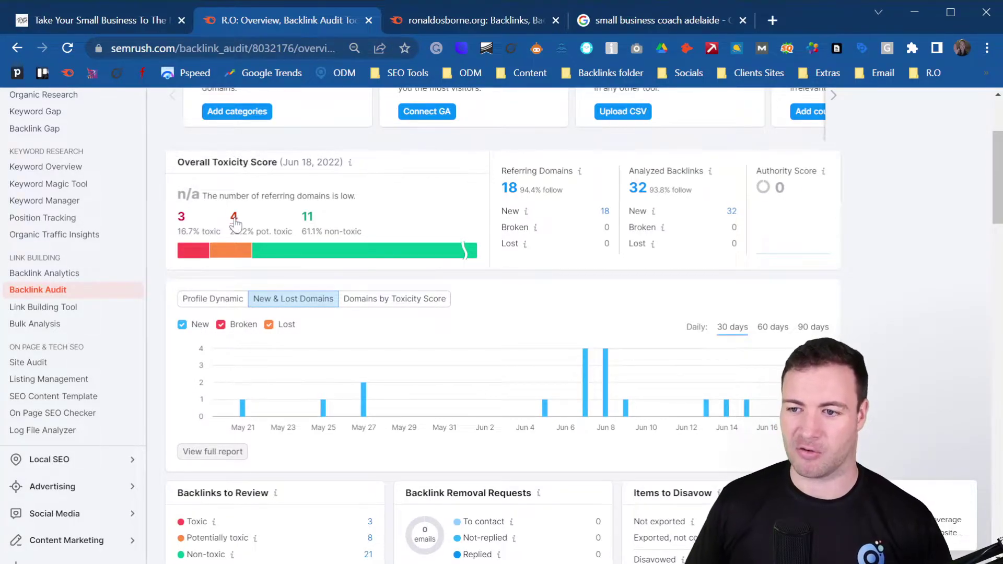
scroll(193, 222, "down", 3)
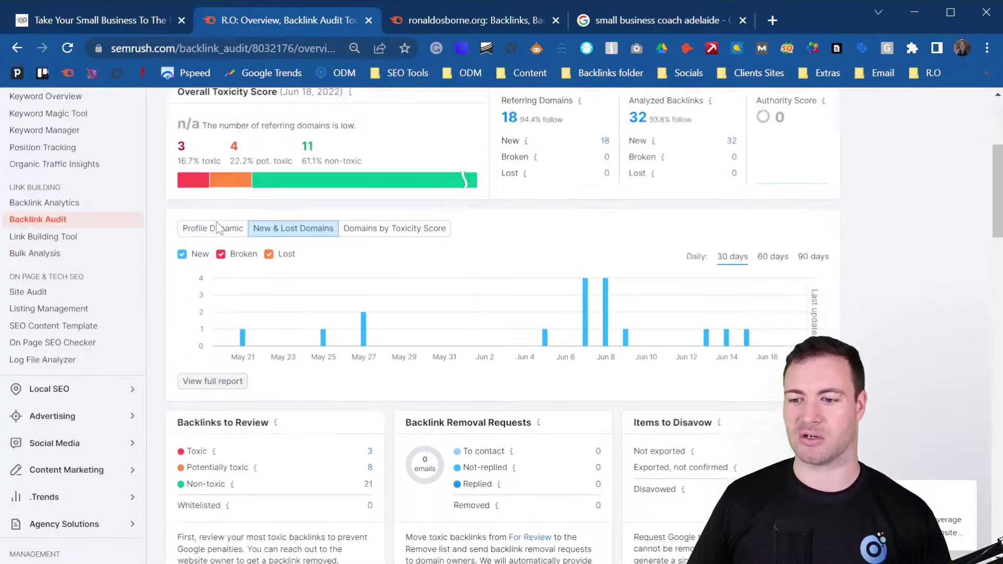
scroll(224, 246, "down", 5)
scroll(316, 251, "up", 3)
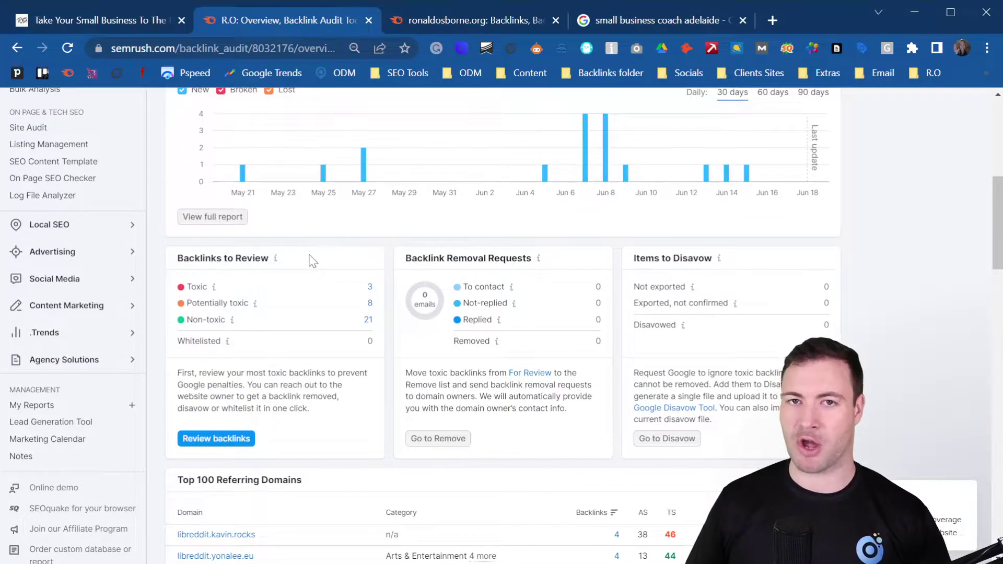
scroll(343, 272, "up", 3)
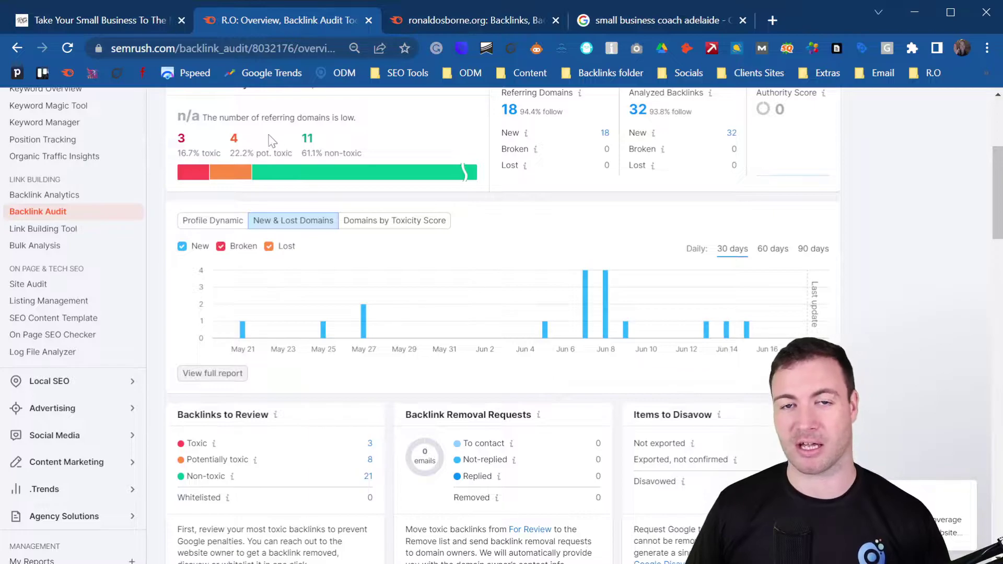
Filter the audit to the three toxic libreddit backlinks, then return to the ronaldosborne.org Backlinks report
left_click(179, 137)
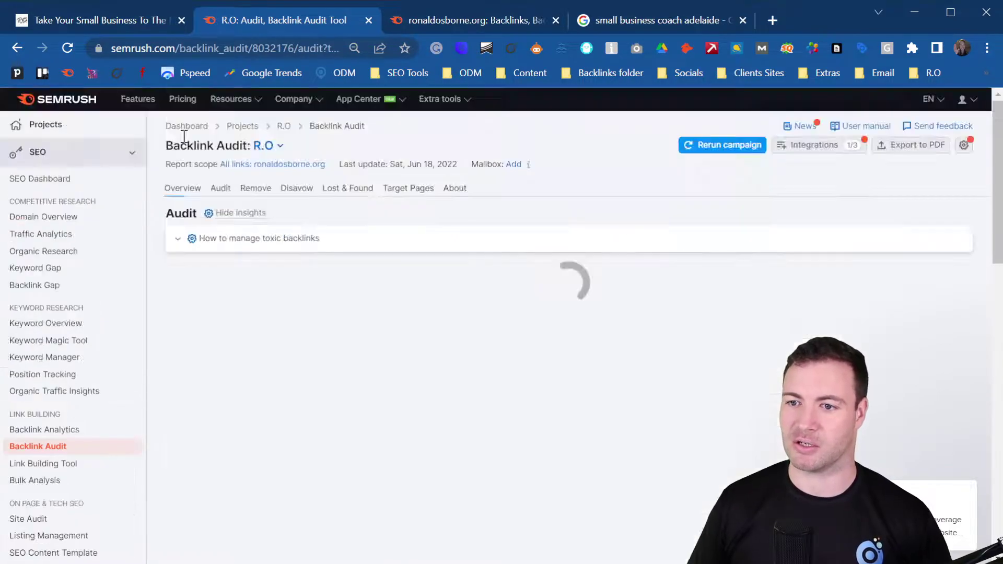
scroll(246, 277, "down", 4)
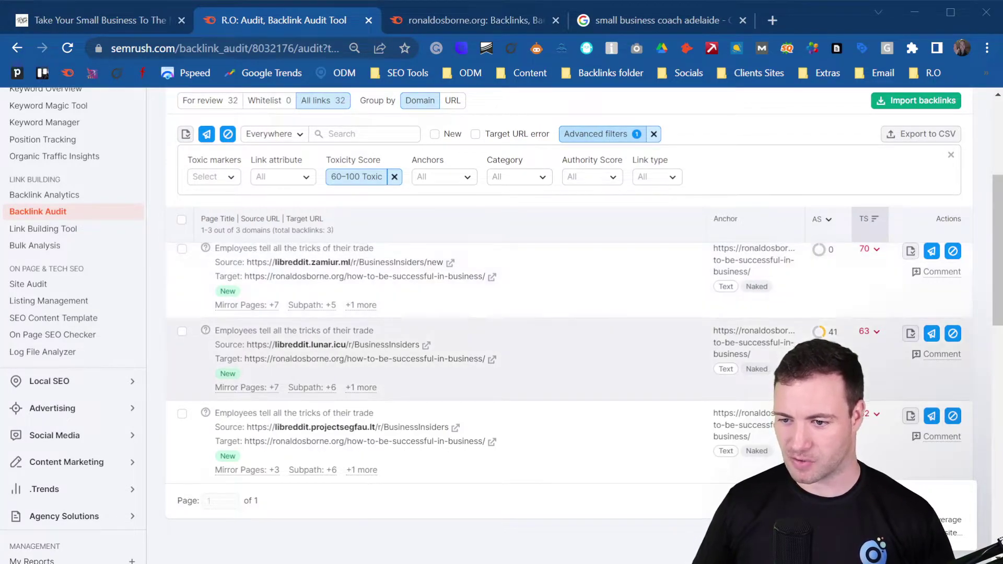
mouse_move(335, 345)
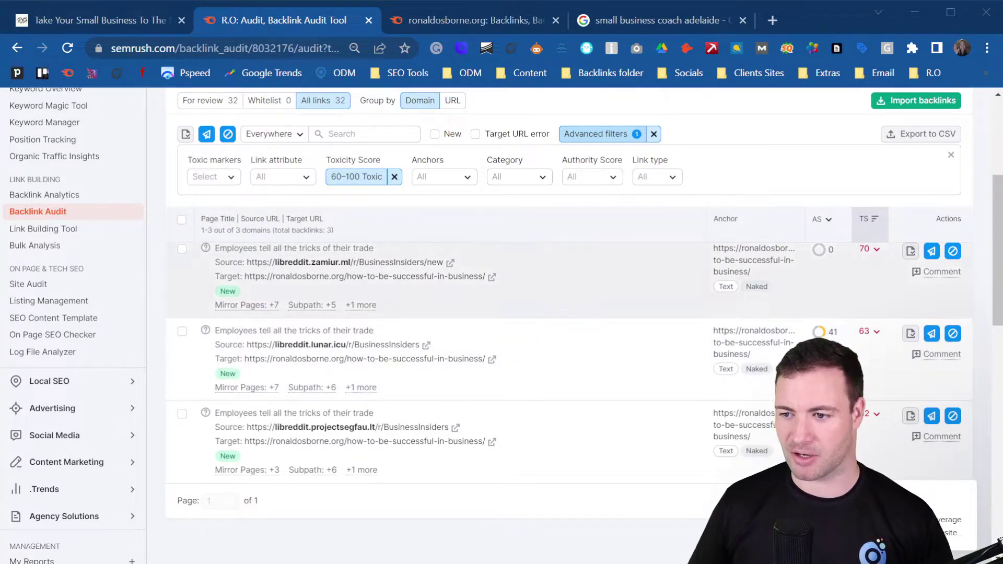
mouse_move(334, 263)
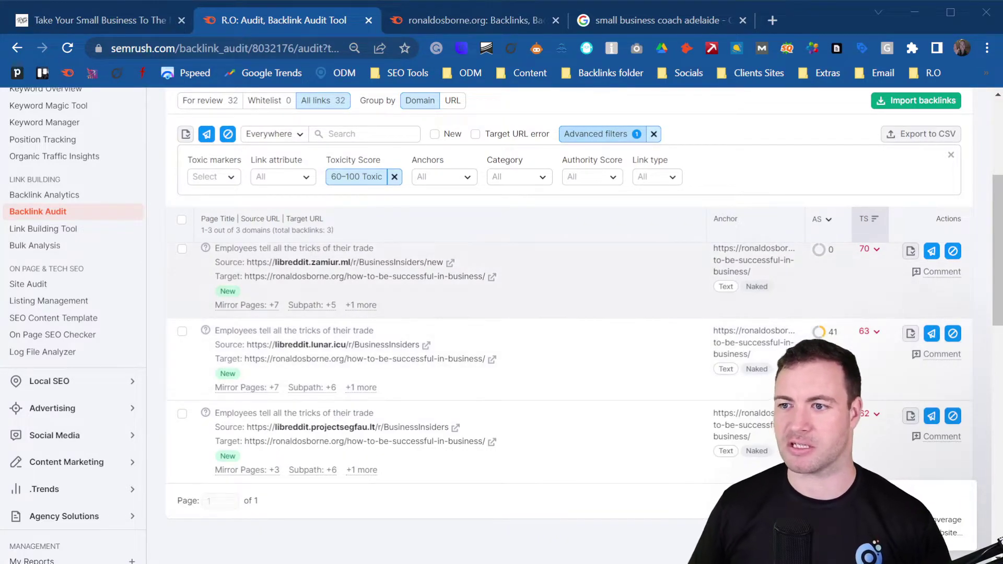
scroll(570, 314, "up", 5)
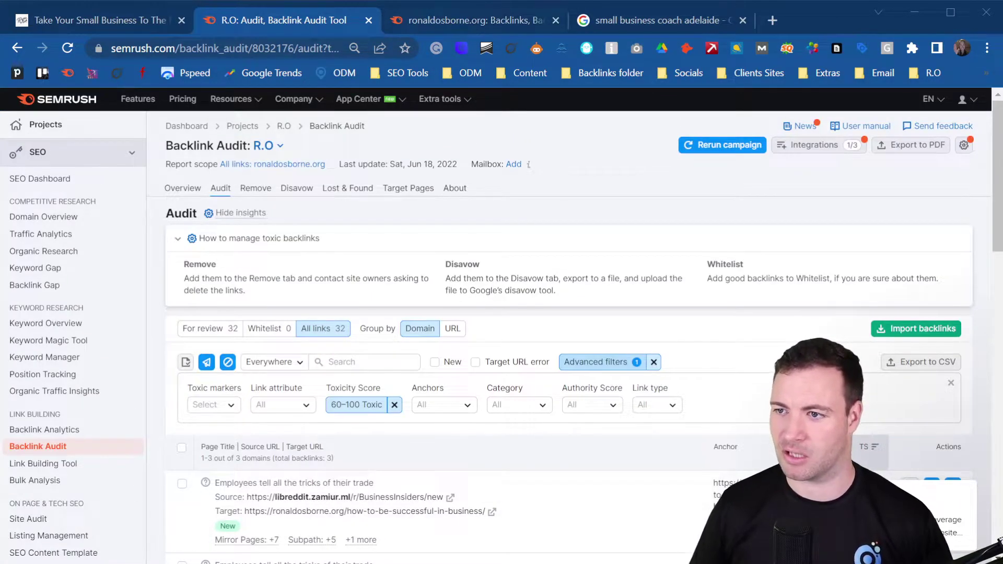
left_click(431, 17)
scroll(424, 216, "up", 7)
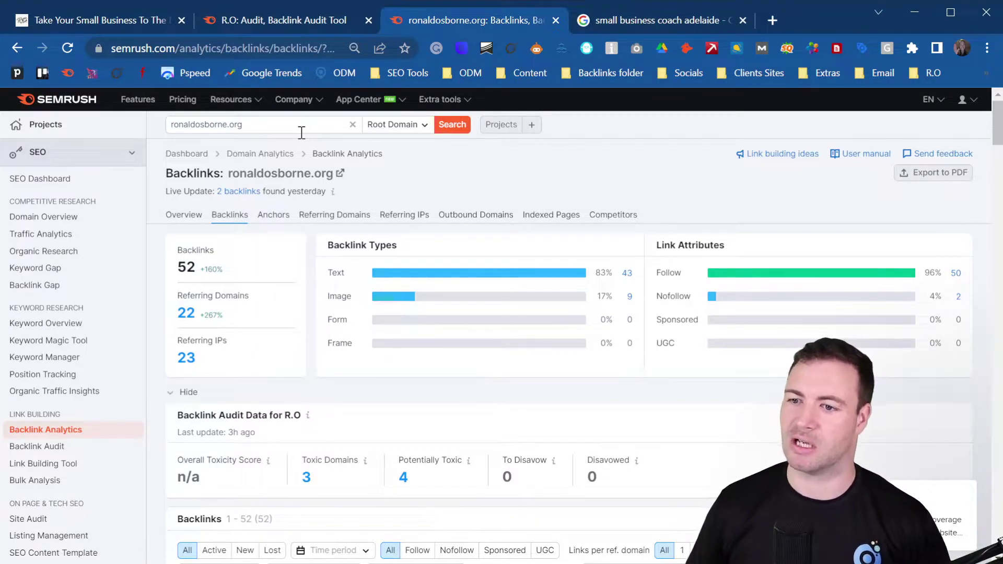
Select the 'Regulating Online Casinos' title, then open the second 4mark.net linking page in a new tab
scroll(320, 174, "down", 1)
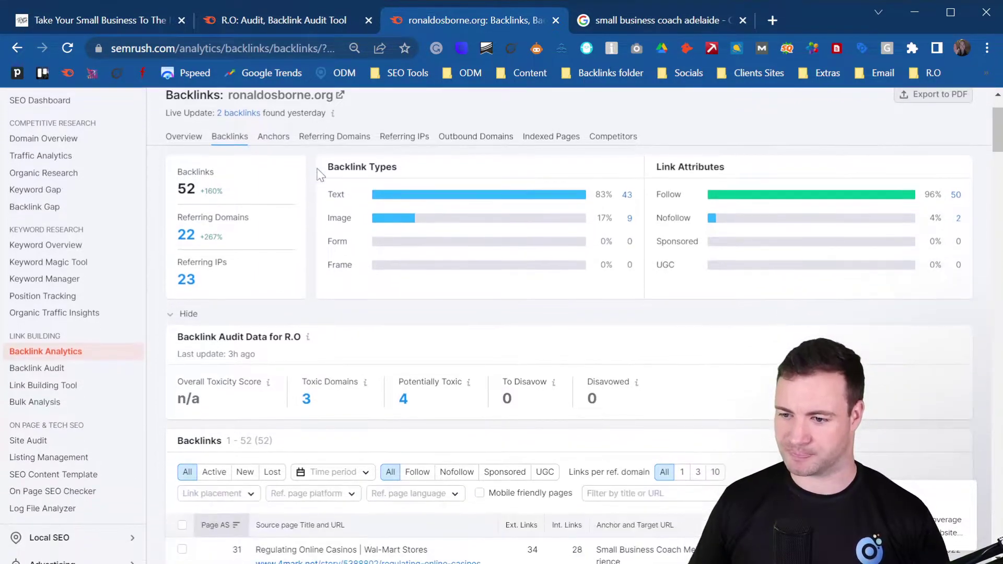
scroll(288, 205, "down", 1)
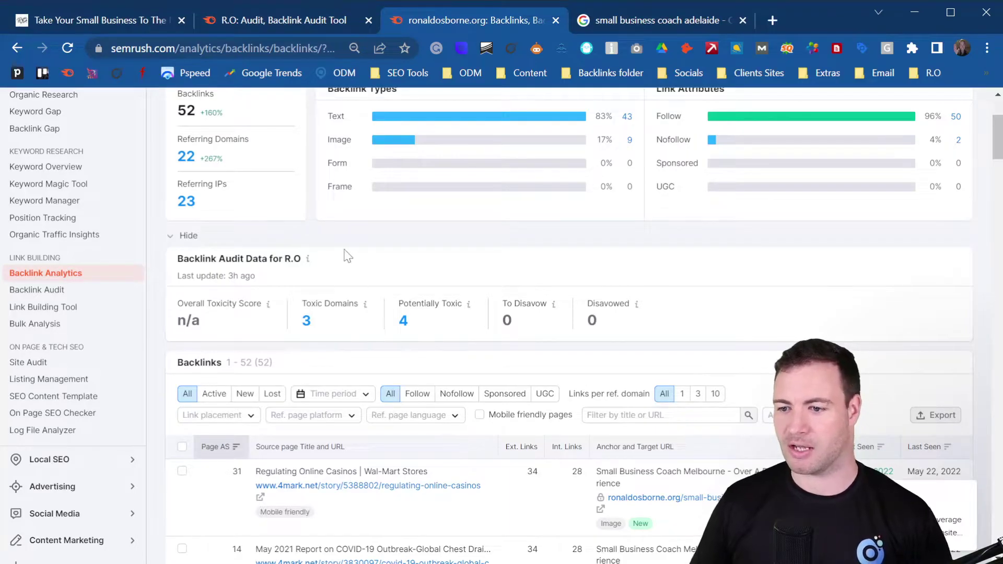
scroll(366, 287, "down", 2)
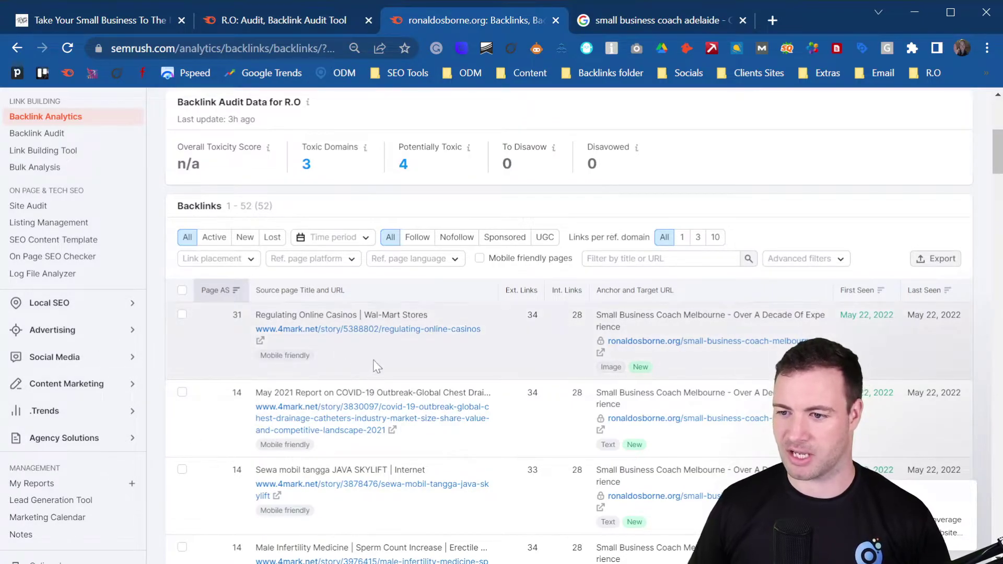
left_click_drag(259, 315, 350, 315)
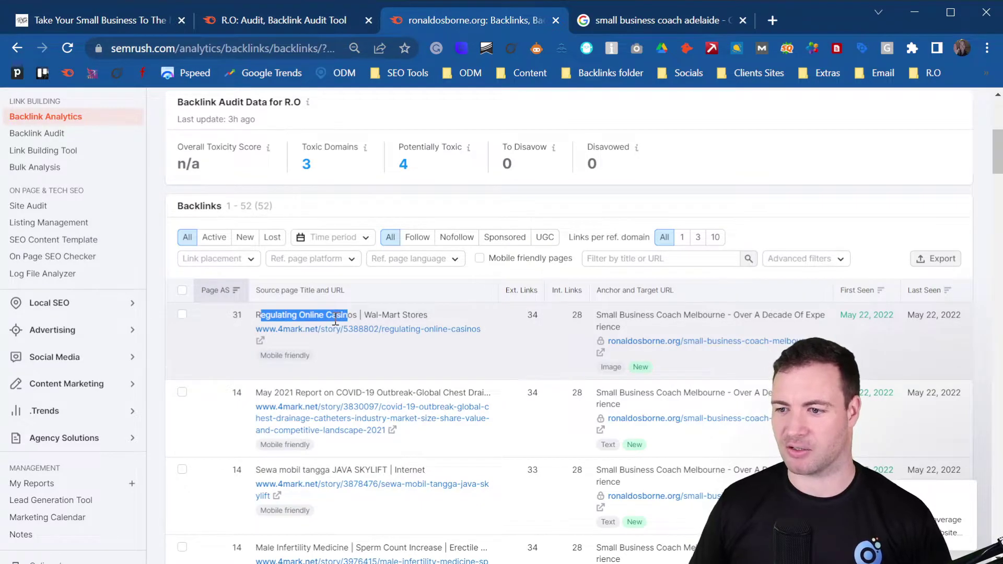
left_click(351, 314)
left_click_drag(357, 315, 258, 316)
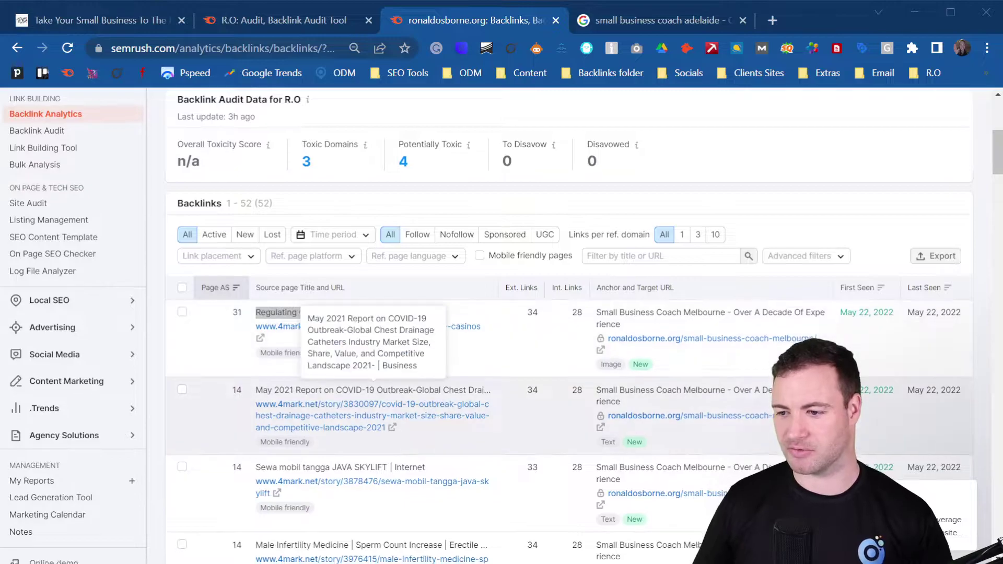
scroll(366, 340, "down", 1)
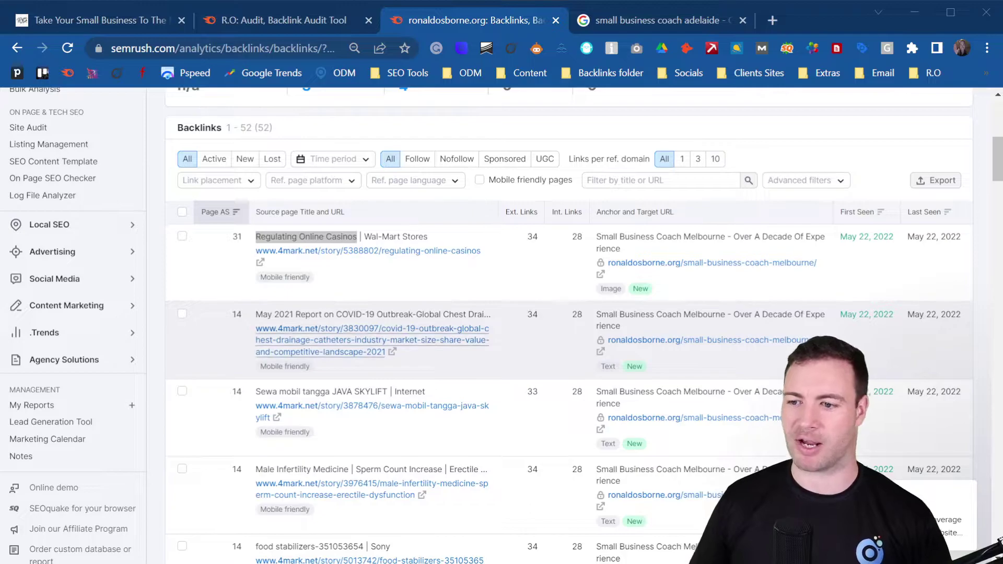
left_click(392, 351)
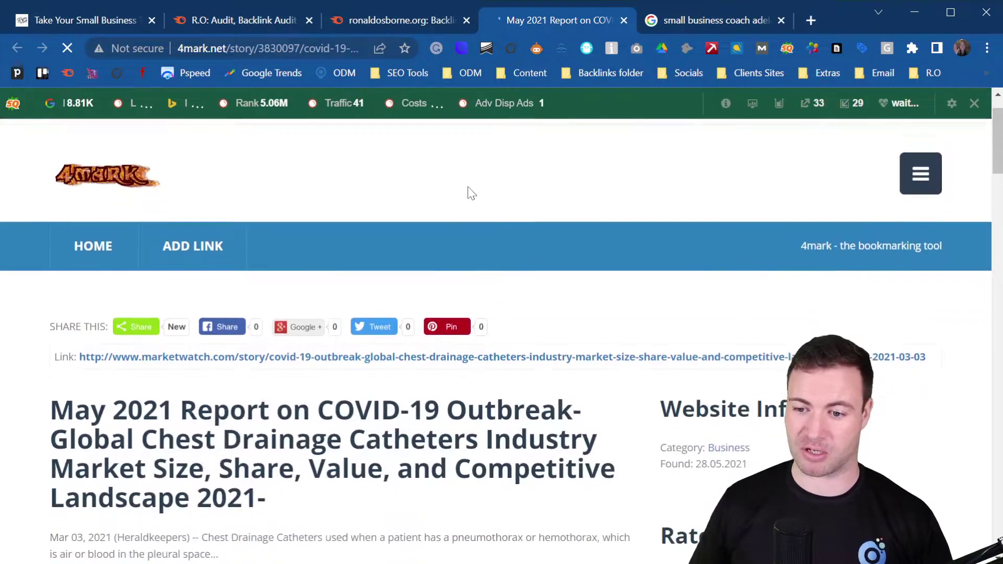
Copy the web address of the 4mark.net Chest Drainage Catheters story page
scroll(472, 193, "down", 2)
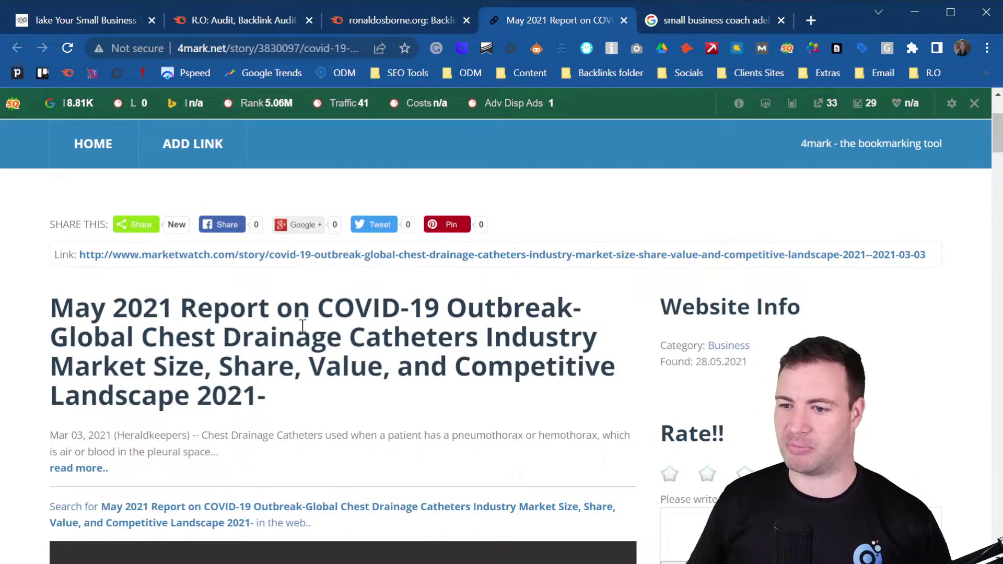
left_click_drag(143, 337, 468, 332)
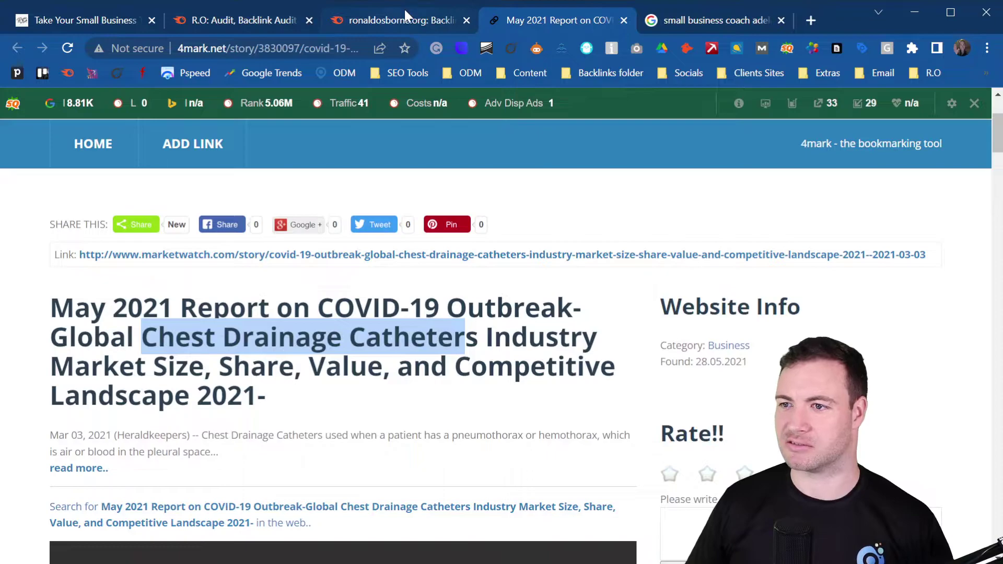
left_click(289, 49)
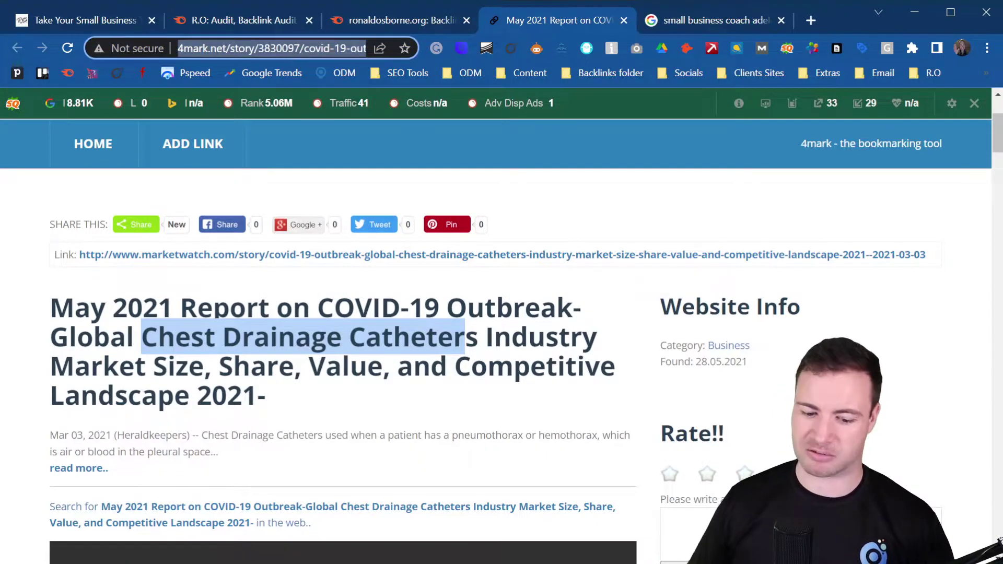
key("alt+Tab")
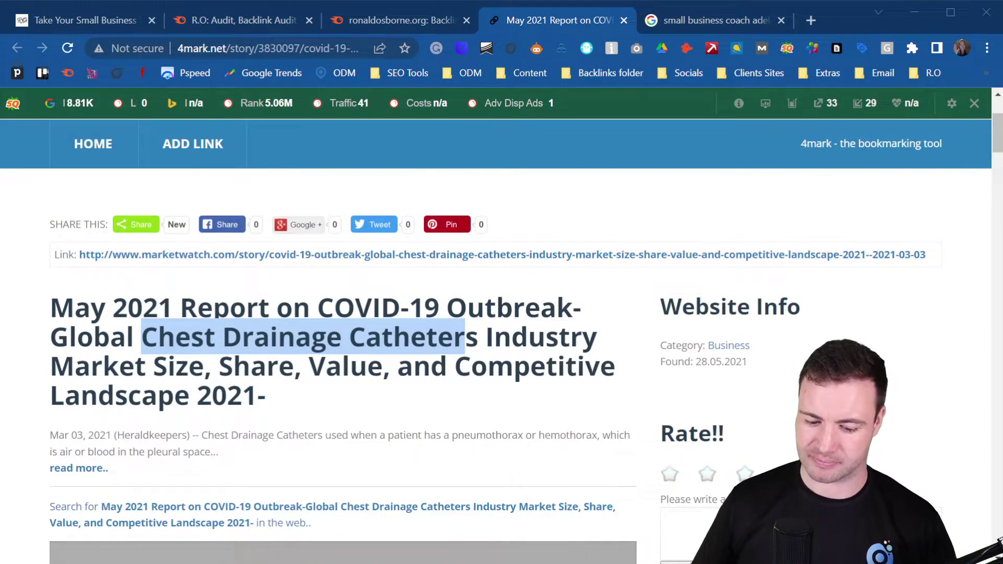
Open the 4mark.net Regulating Online Casinos source page, select its address, and return to the Semrush backlinks list
left_click(408, 20)
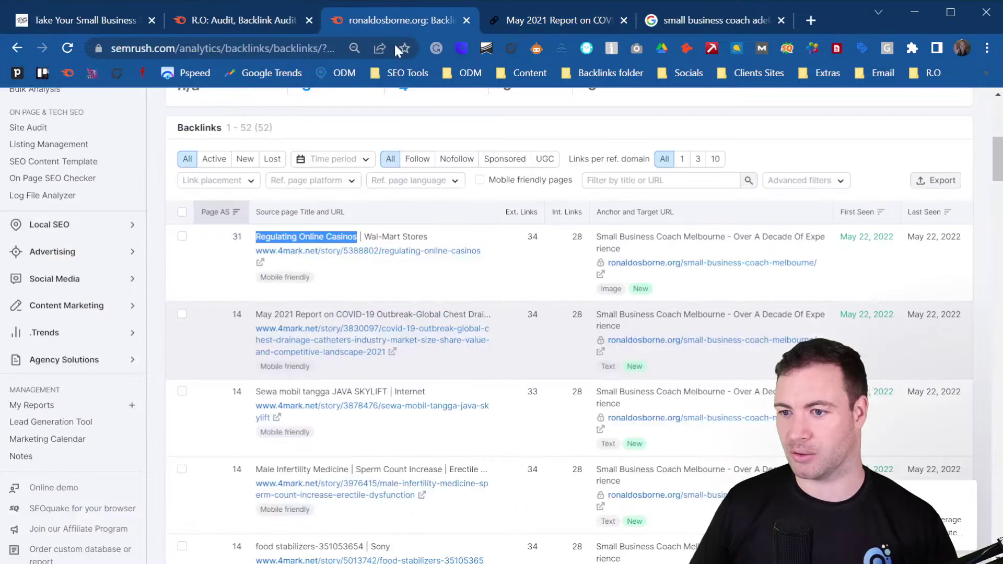
left_click(261, 263)
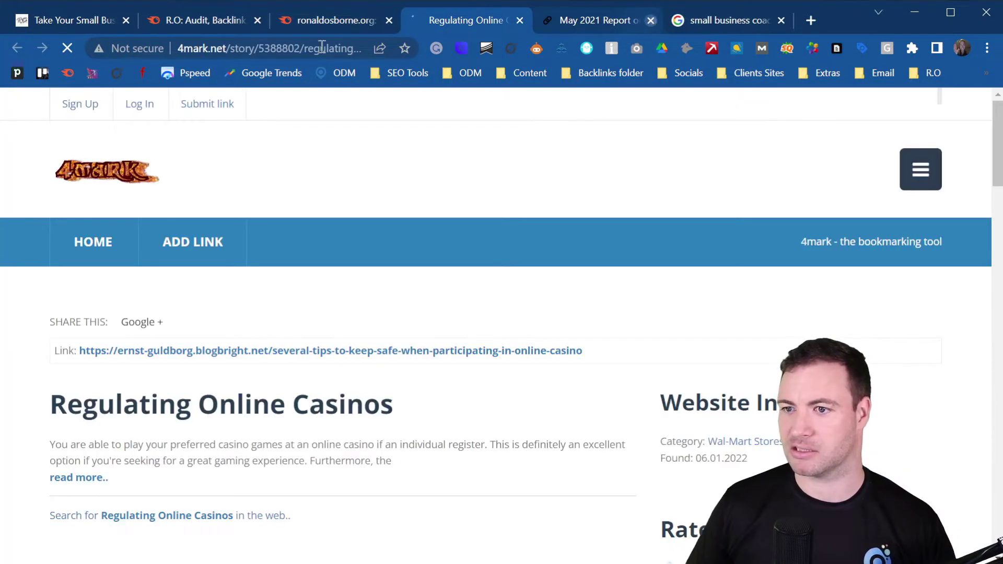
left_click(264, 48)
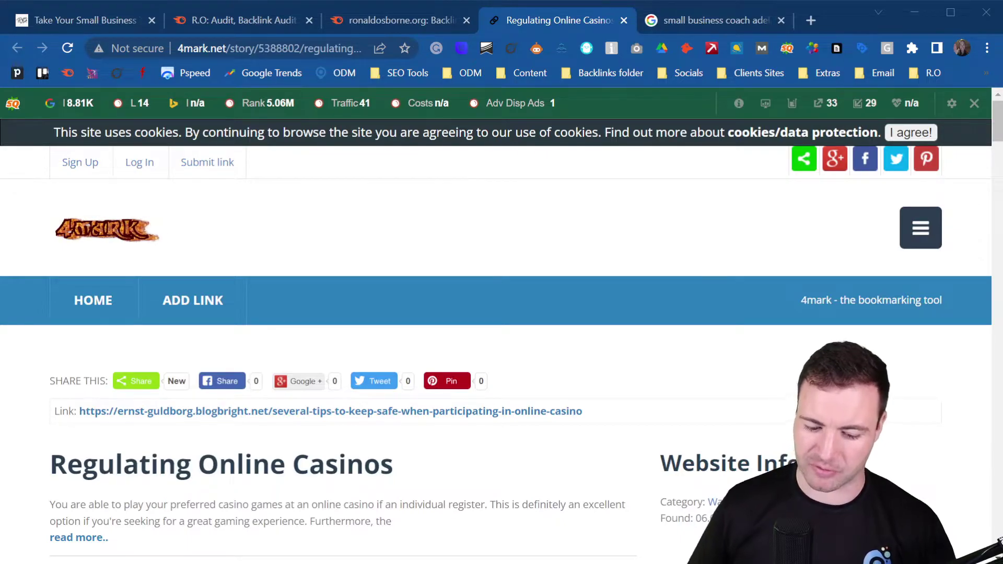
left_click(361, 21)
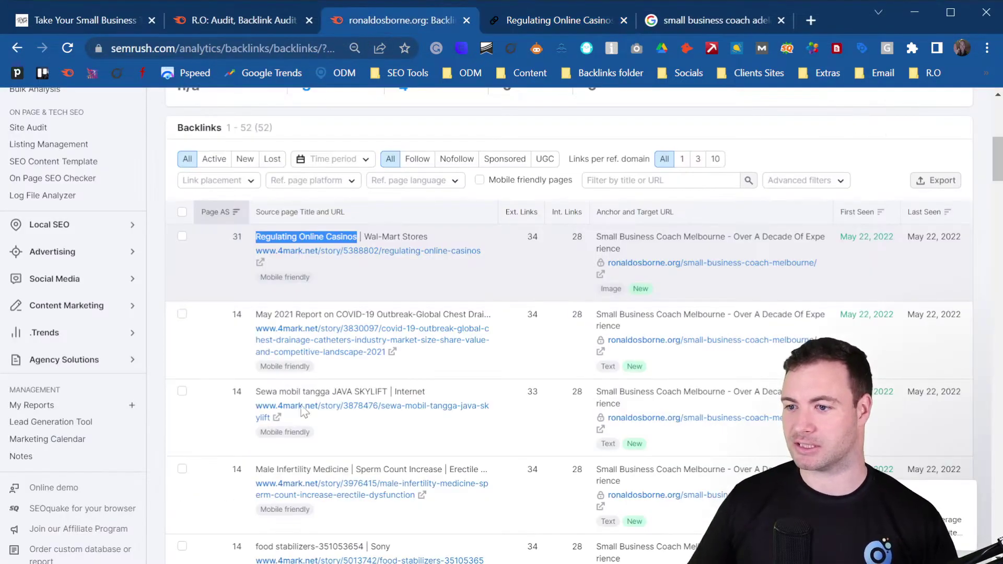
scroll(397, 252, "down", 2)
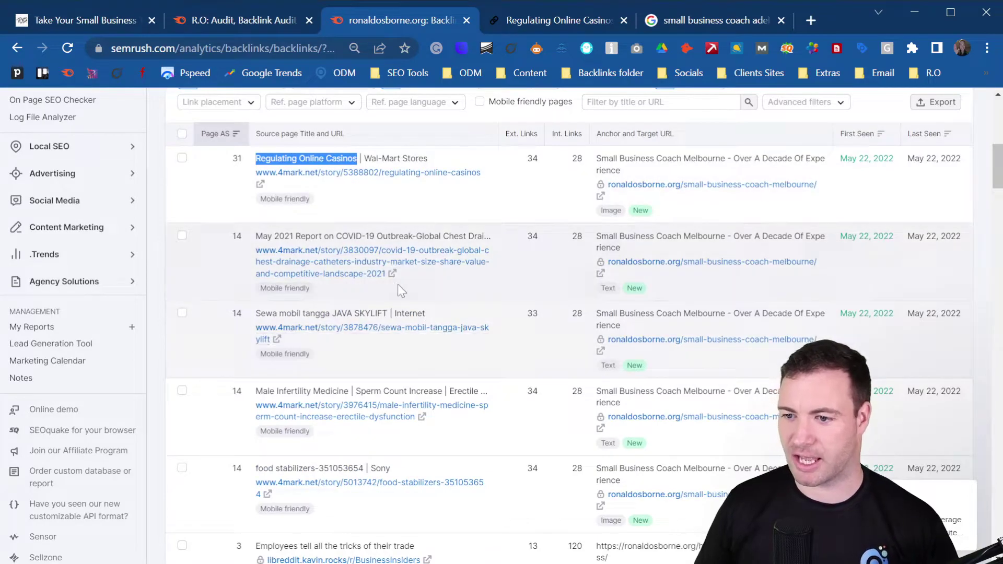
scroll(272, 308, "down", 2)
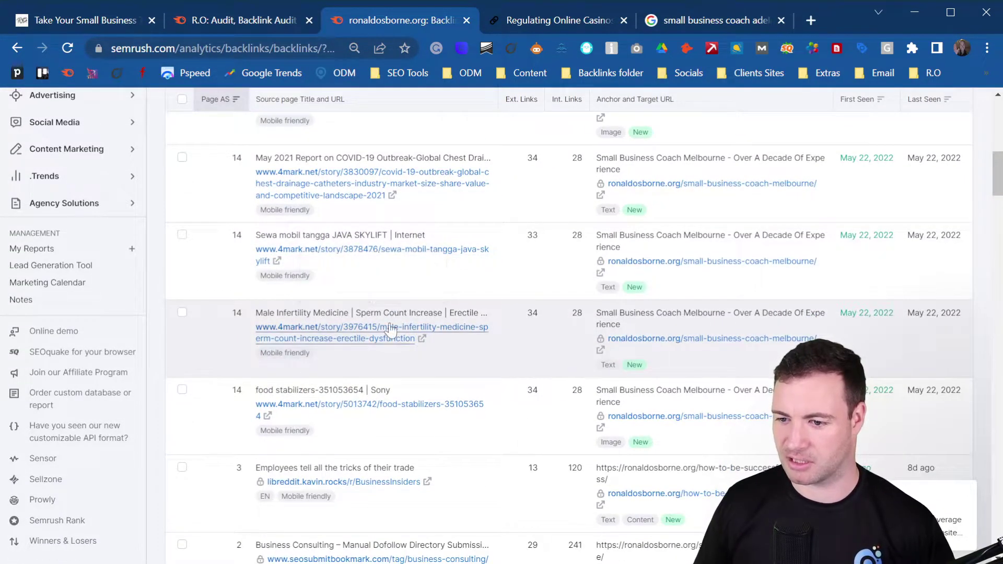
Open the 4mark.net Male Infertility Medicine story, copy its address, and go back to Semrush
left_click(422, 338)
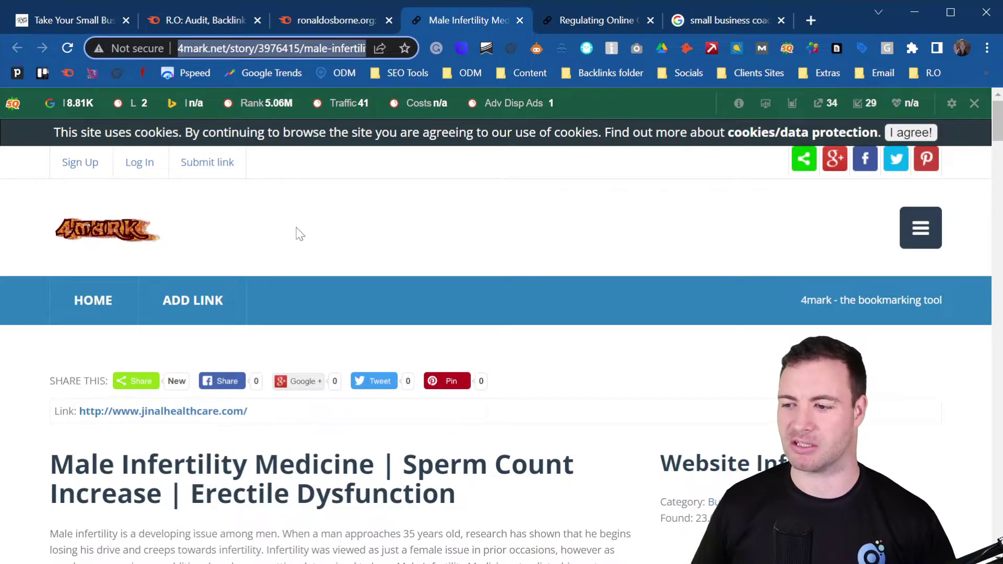
scroll(340, 208, "down", 1)
scroll(381, 177, "down", 3)
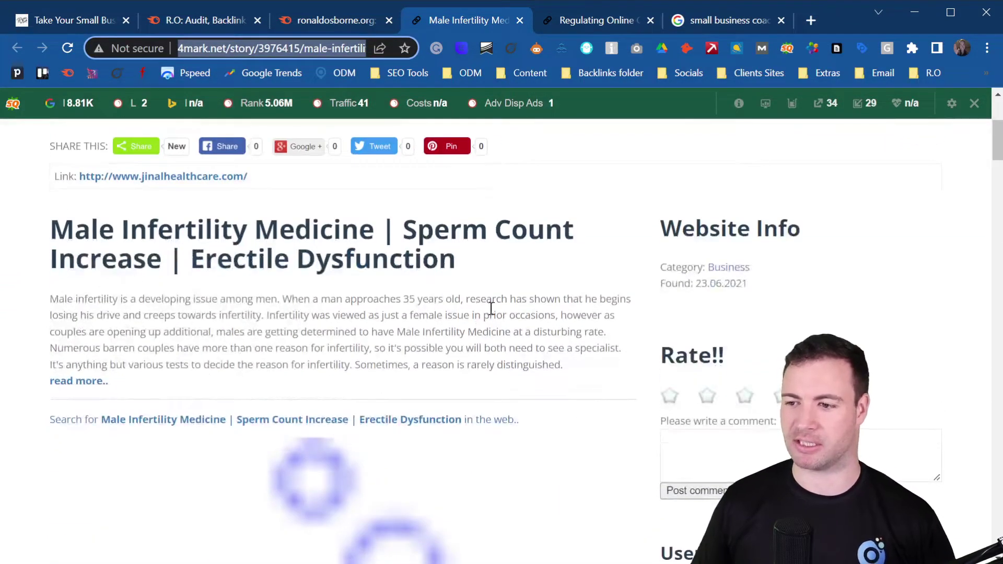
scroll(397, 214, "up", 5)
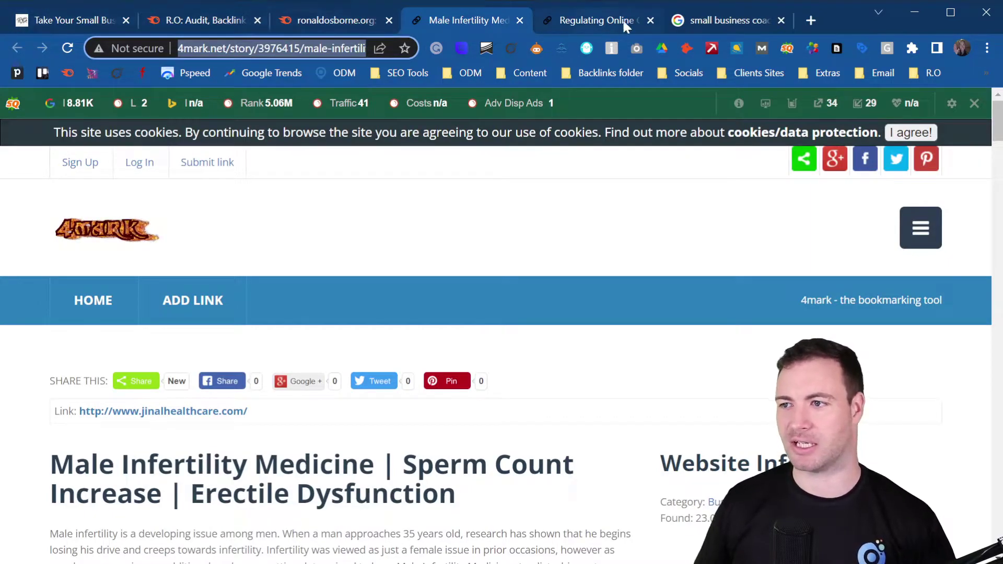
key("alt+Tab")
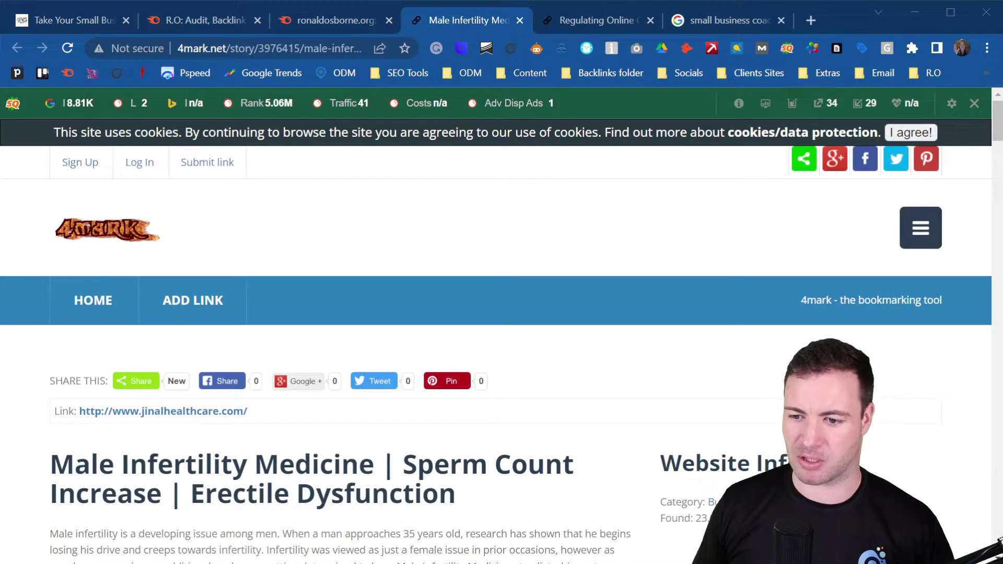
scroll(502, 334, "down", 3)
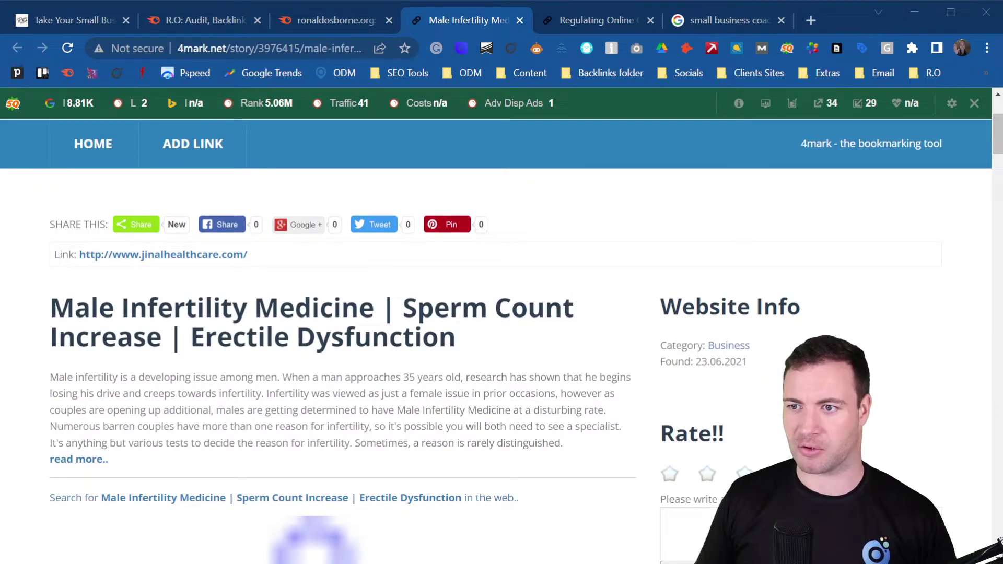
left_click(340, 21)
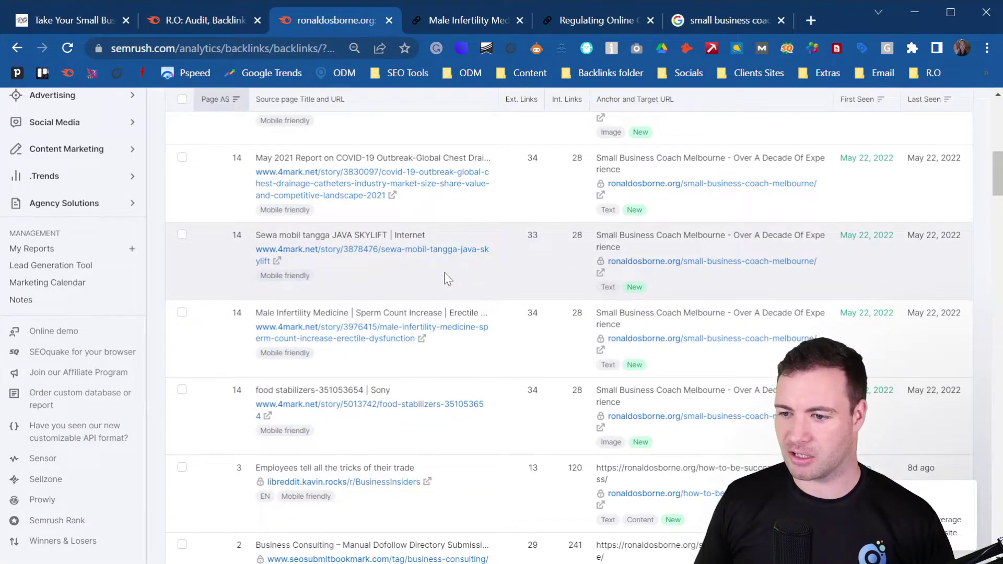
scroll(403, 366, "down", 3)
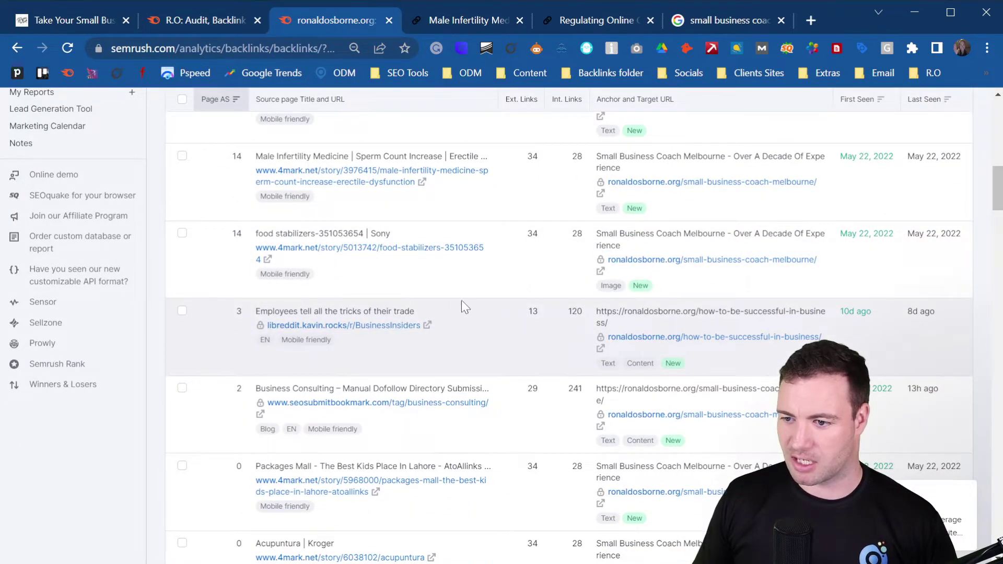
scroll(477, 353, "down", 2)
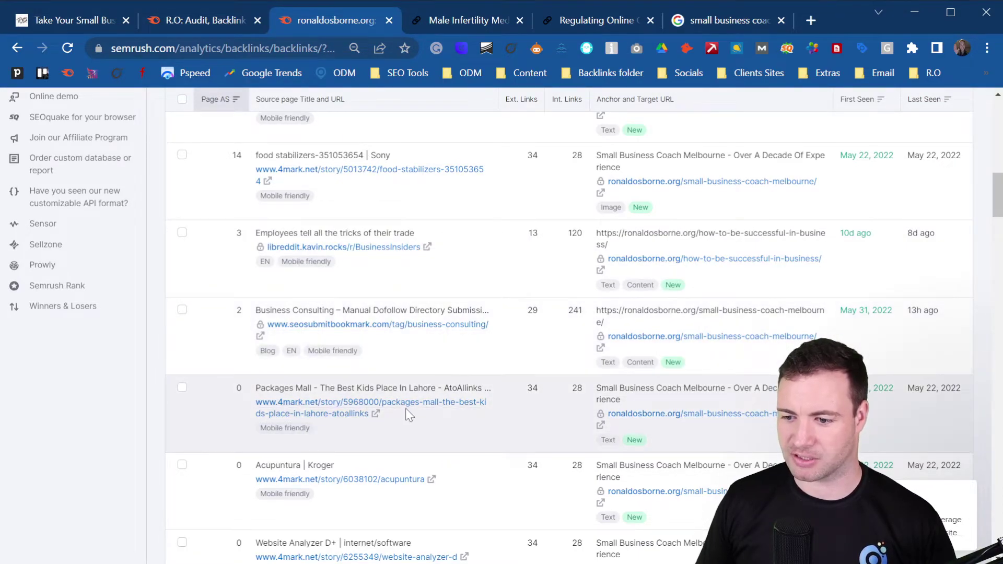
scroll(409, 416, "up", 10)
scroll(367, 273, "down", 6)
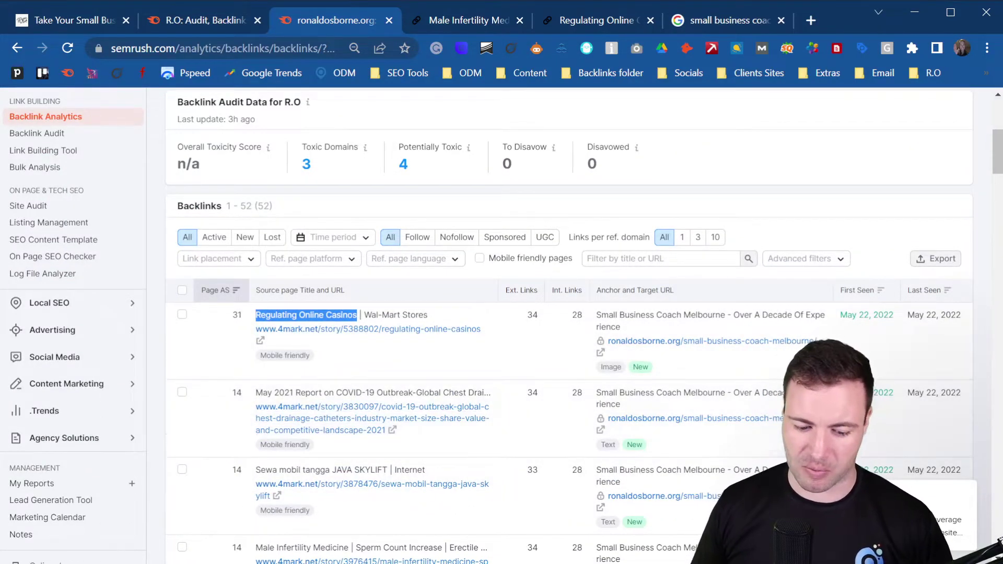
Switch over to the Notepad toxic backlinks list
key("alt+Tab")
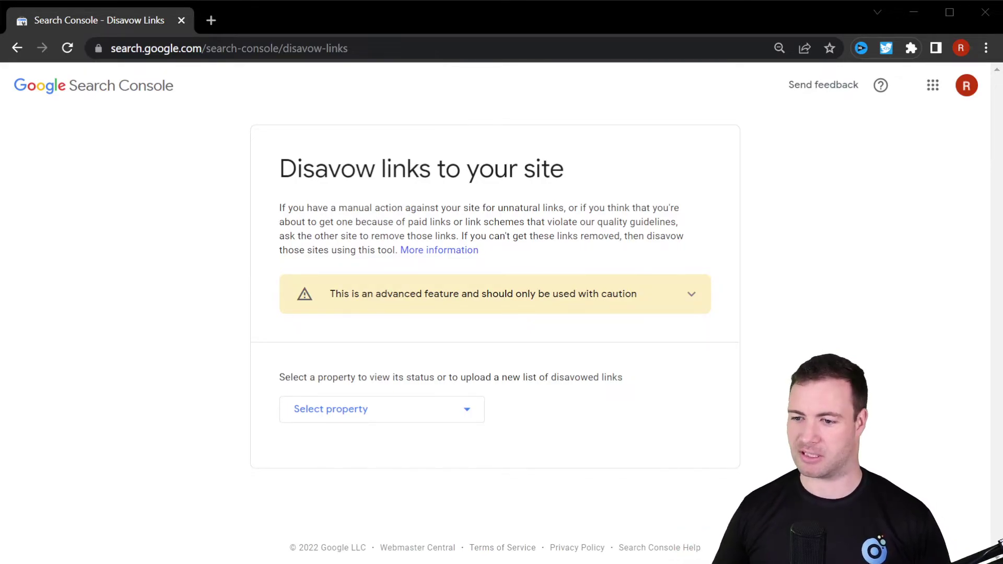
left_click(359, 409)
left_click(360, 415)
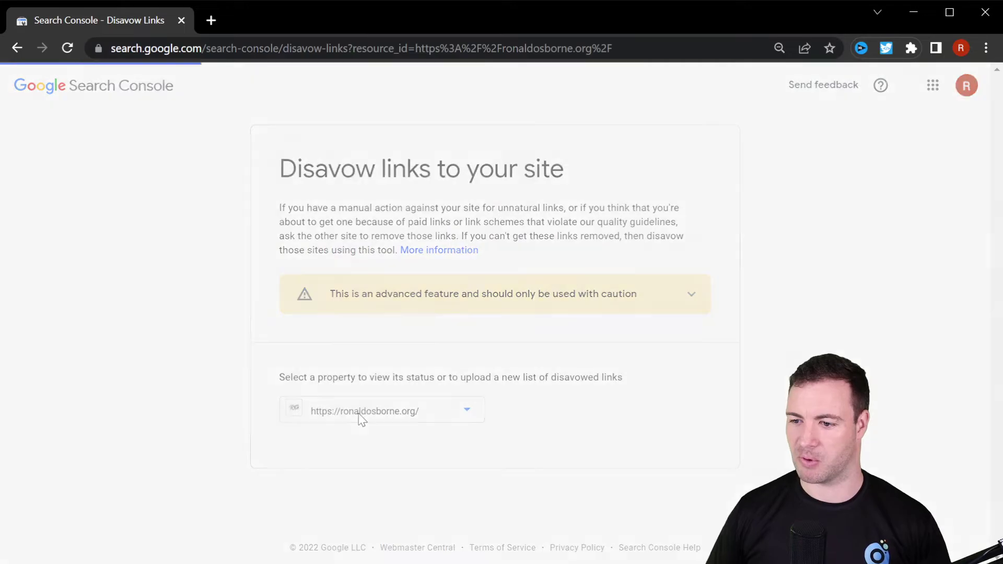
scroll(486, 314, "down", 2)
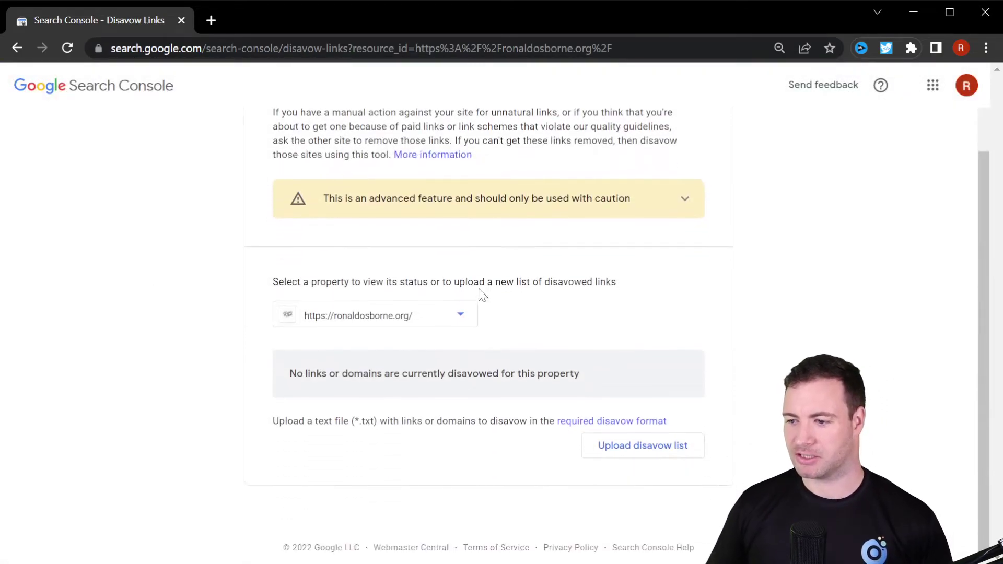
left_click(659, 450)
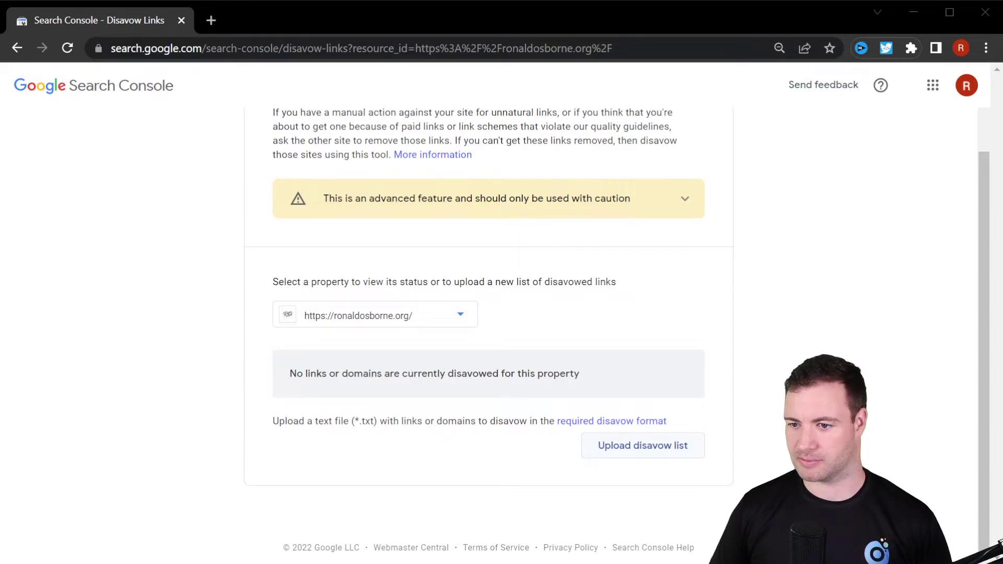
Upload R.o Toxic BL.txt to disavow 6 URLs, then download a copy of the disavow list
left_click(643, 446)
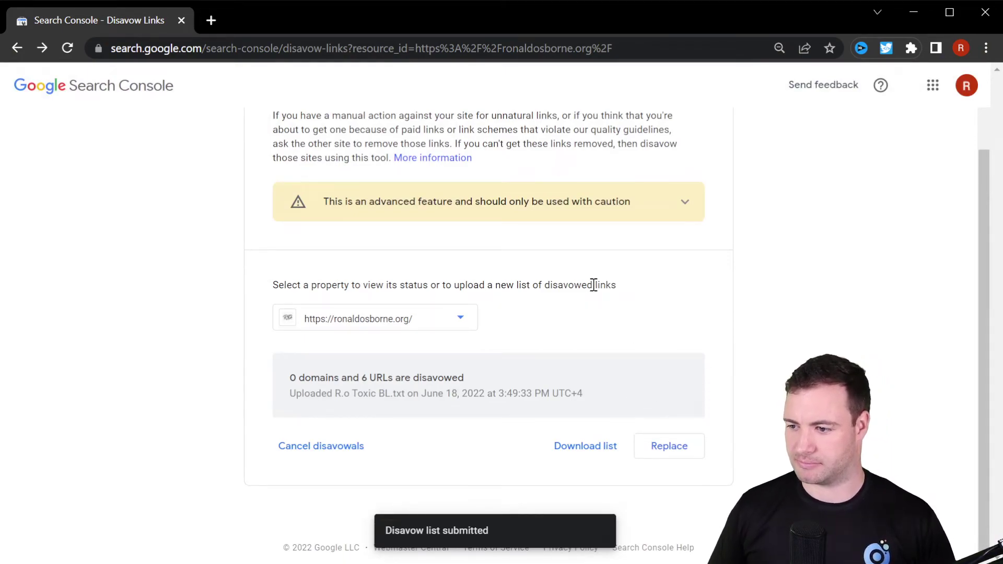
left_click(594, 450)
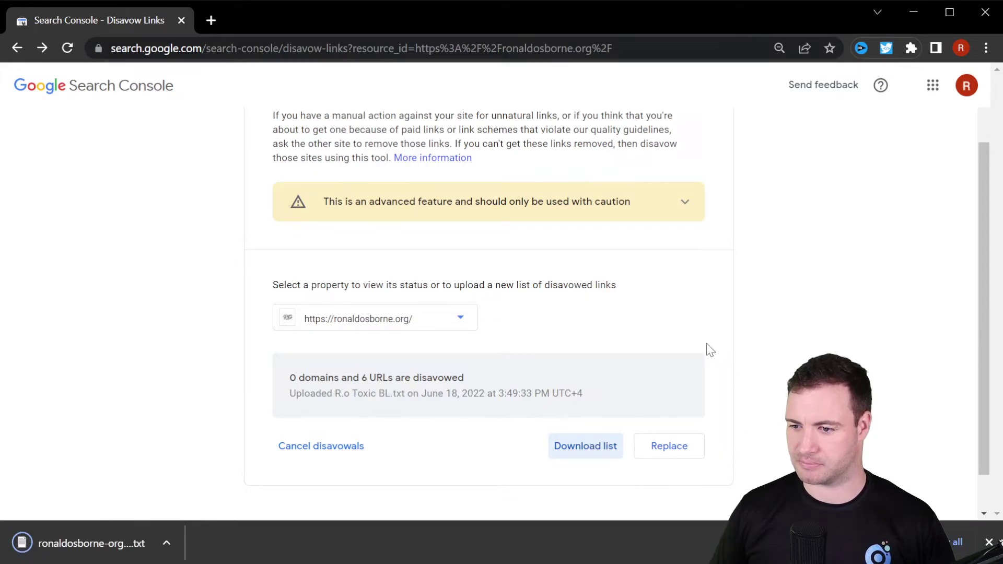
left_click_drag(361, 377, 555, 378)
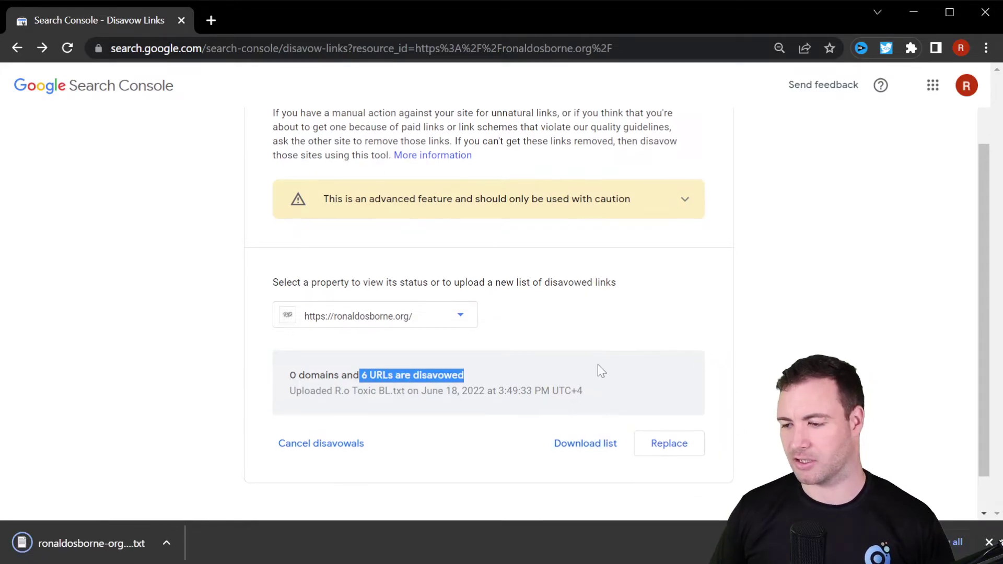
scroll(598, 372, "down", 1)
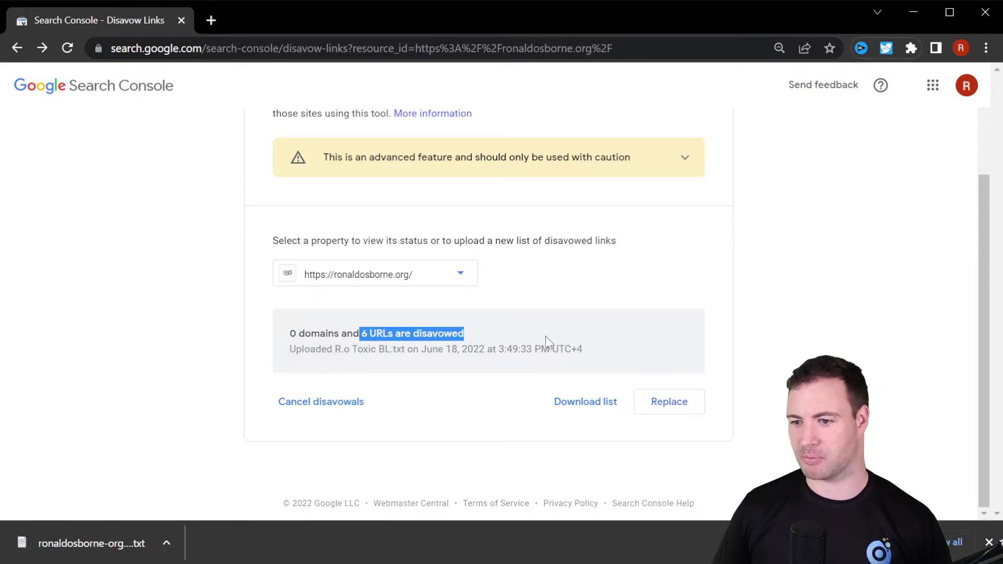
Start replacing the current disavow list in Google Search Console, bringing up the overwrite confirmation
left_click(678, 407)
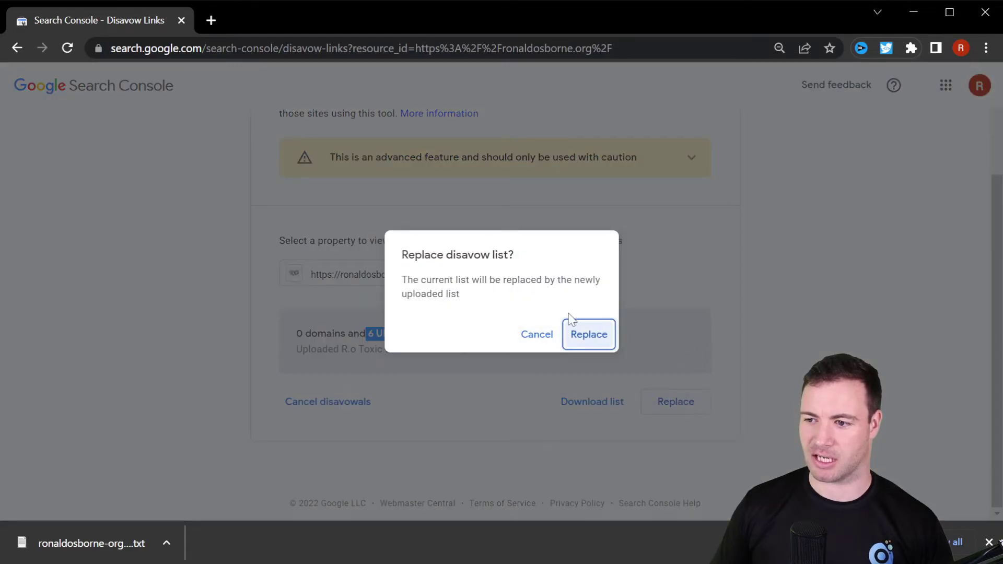